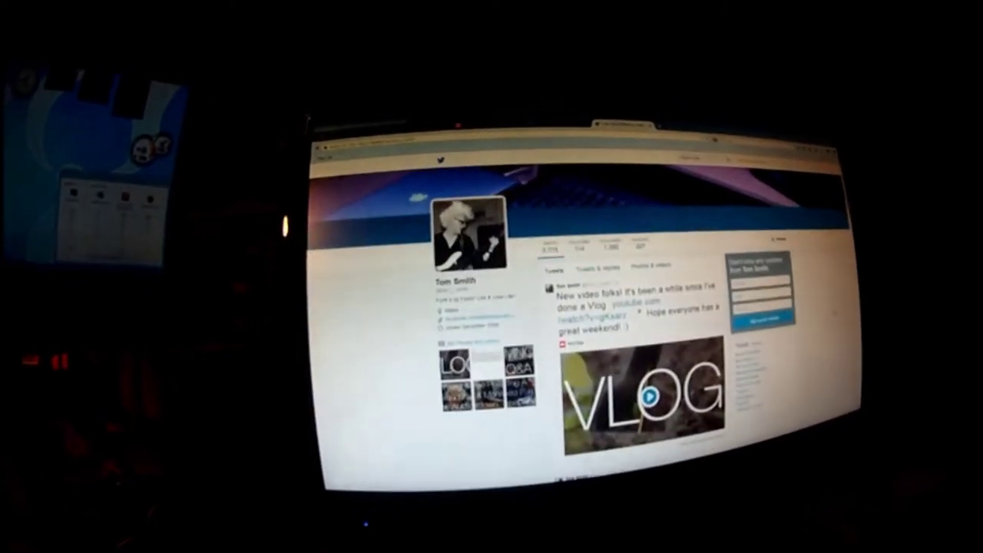
{"action": "scroll", "coordinate": [553, 346], "scroll_direction": "up", "scroll_amount": 1}
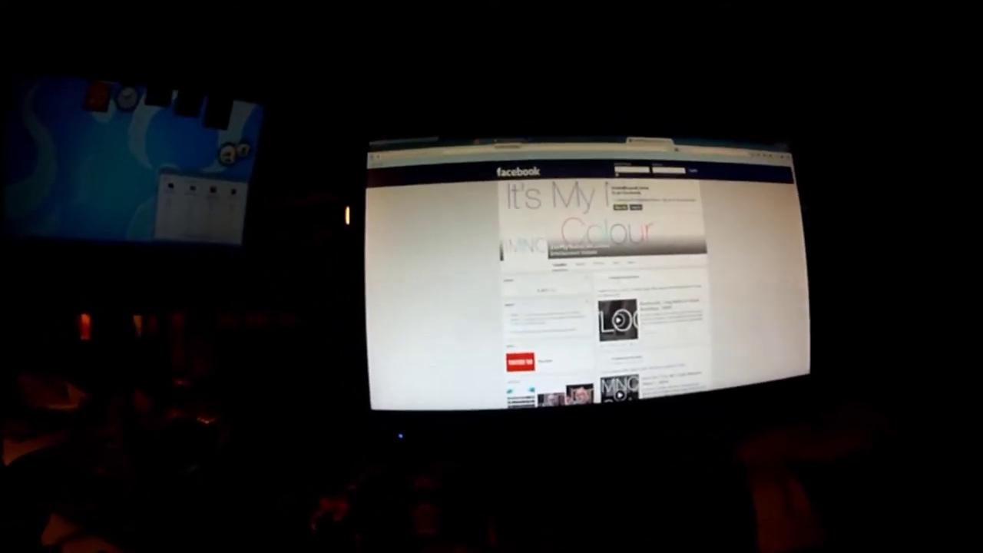
Open a fresh browser tab with shortcut tiles using Ctrl+T.
{"action": "key", "text": "ctrl+t"}
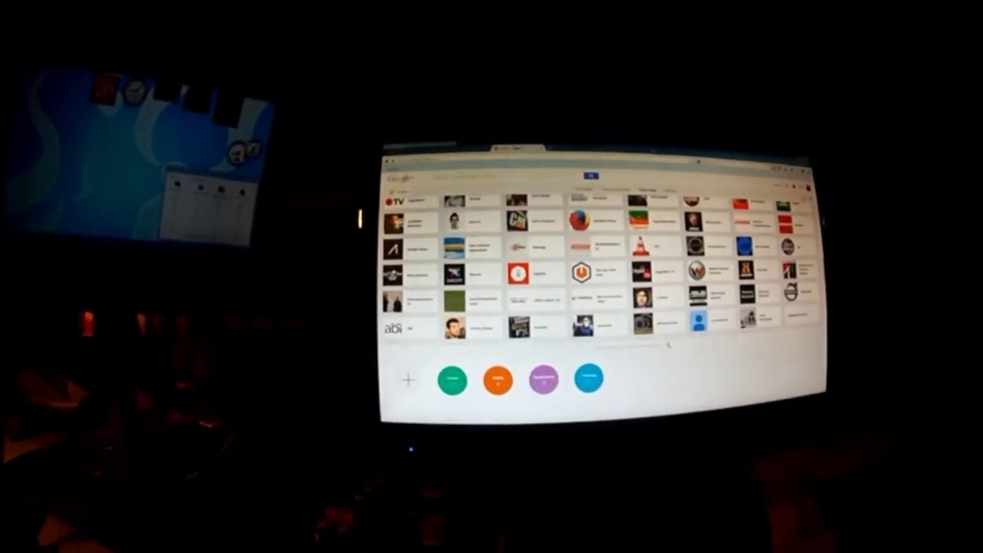